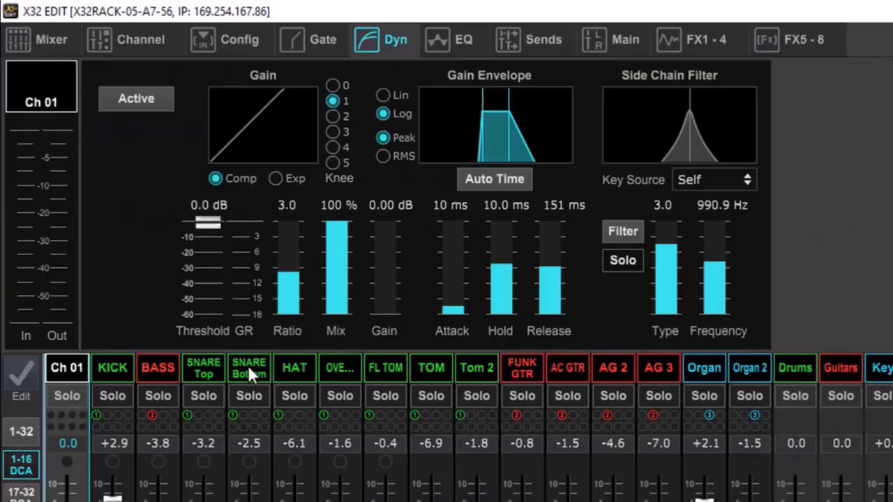
Select the SNARE Bottom channel and look at the Stereo Fair Compressor in FX slot 3.
left_click(248, 365)
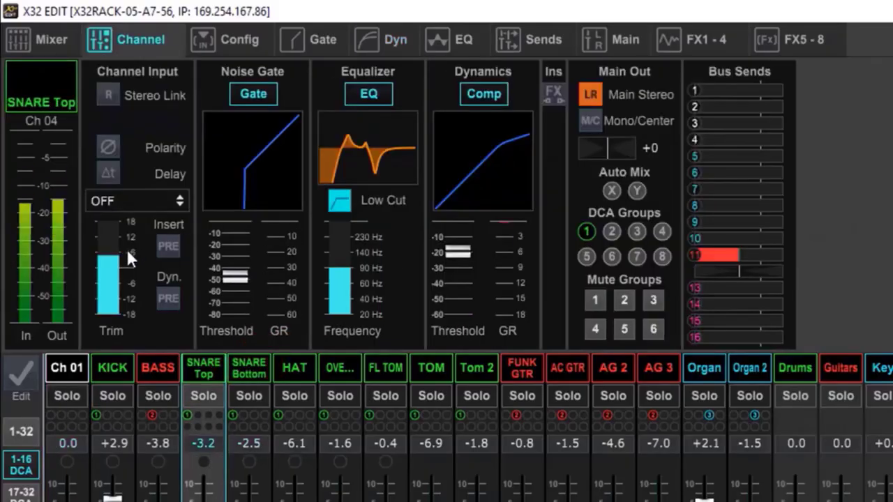
left_click(694, 39)
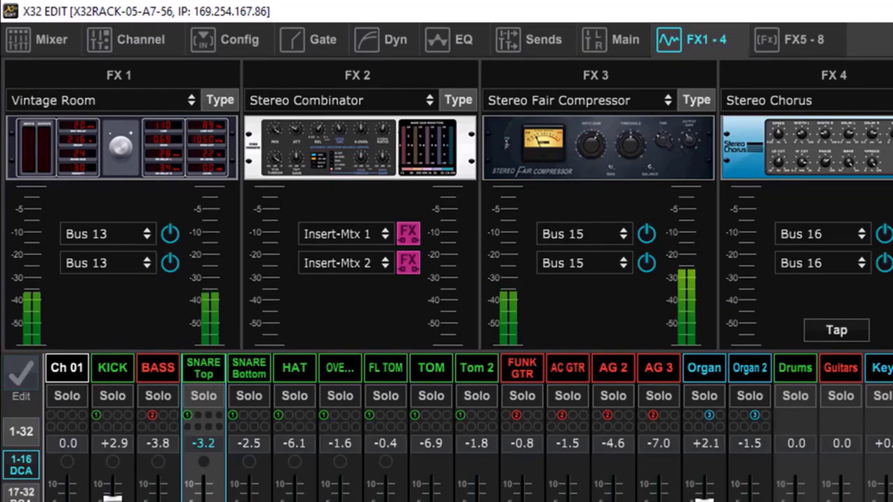
left_click(660, 144)
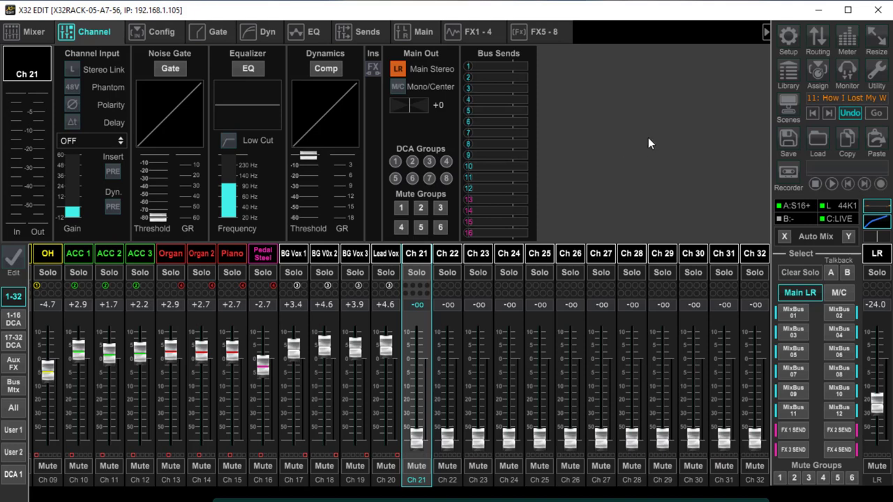
left_click(819, 40)
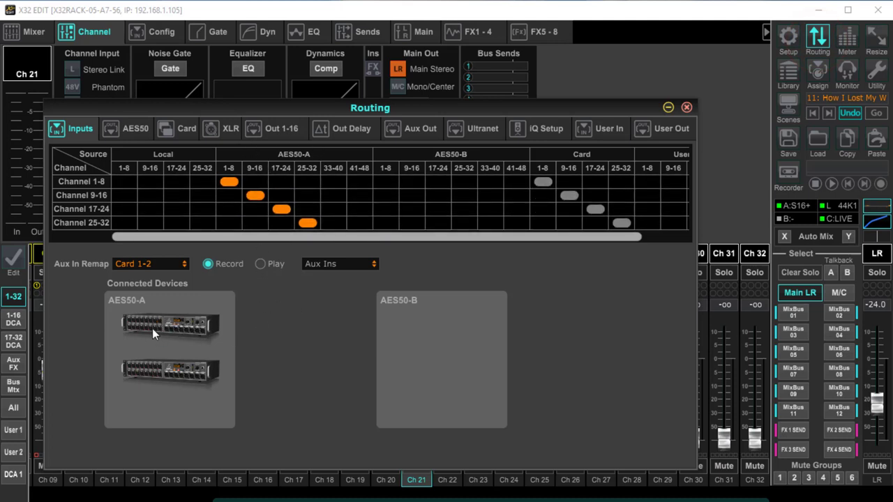
left_click(183, 265)
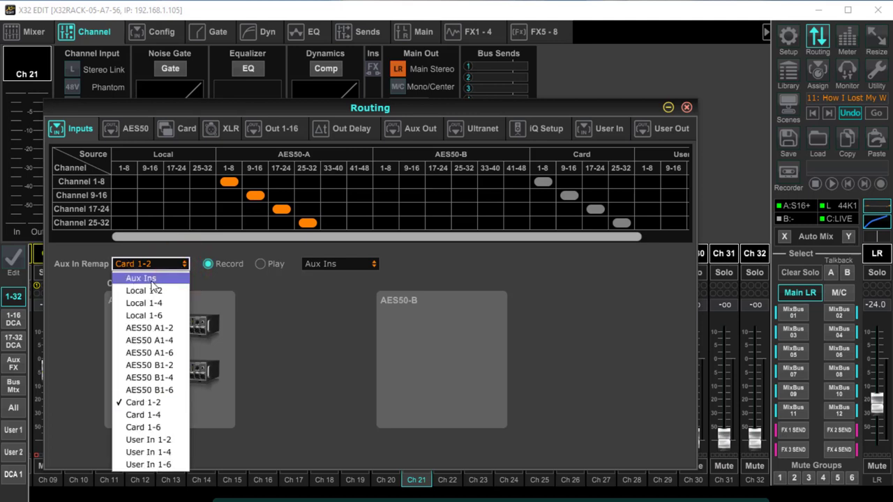
left_click(150, 278)
left_click(183, 265)
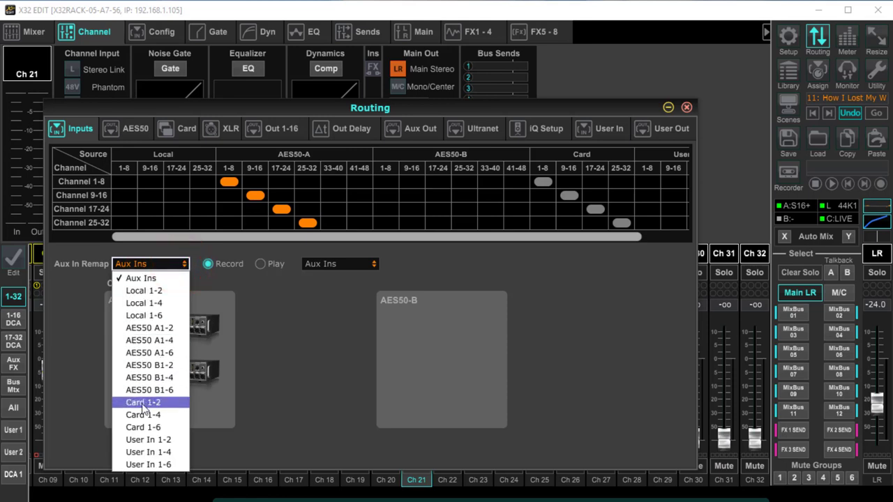
left_click(148, 403)
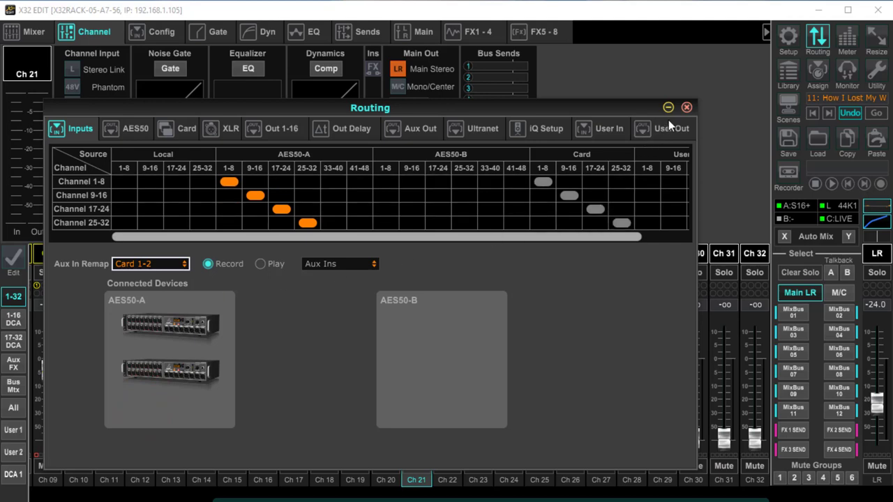
left_click(687, 107)
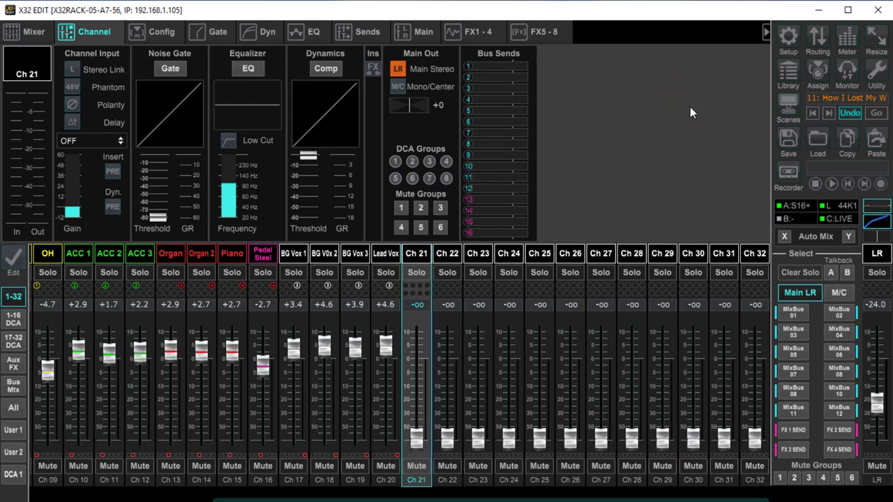
Minimize X32 Edit and switch Windows playback to OUT 1-2 (BEHRINGER X-LIVE) at volume 80.
left_click(819, 9)
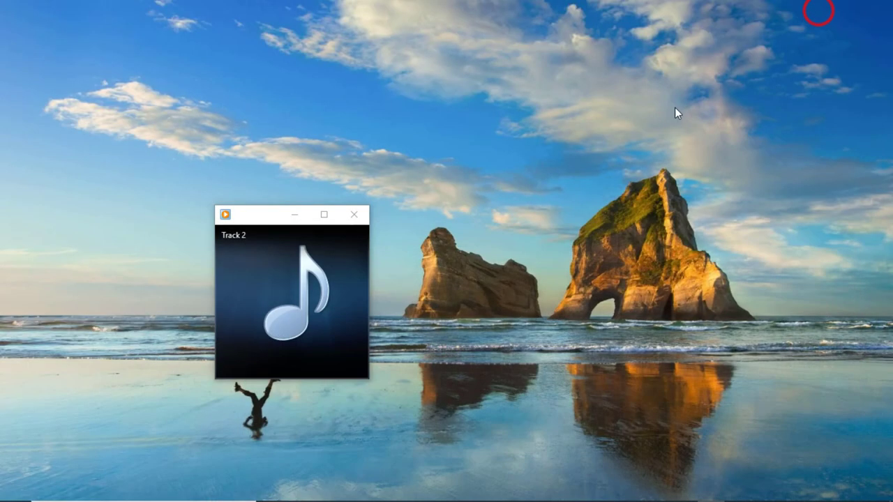
mouse_move(286, 283)
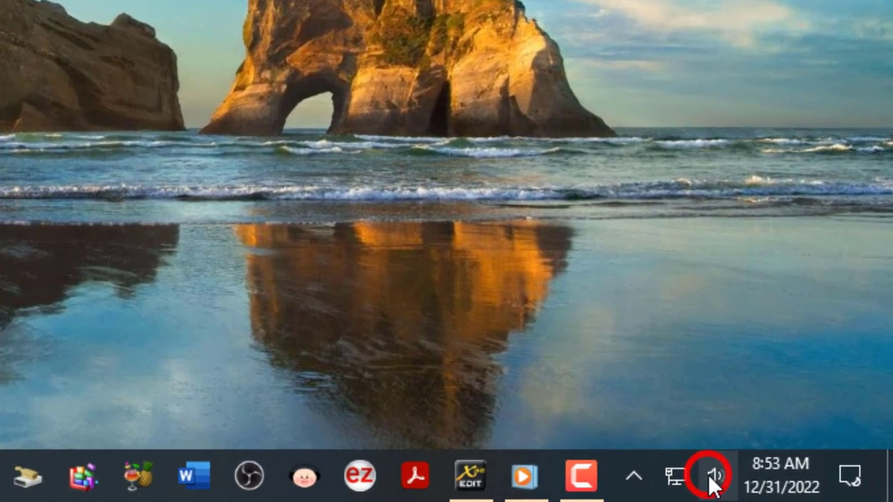
left_click(711, 479)
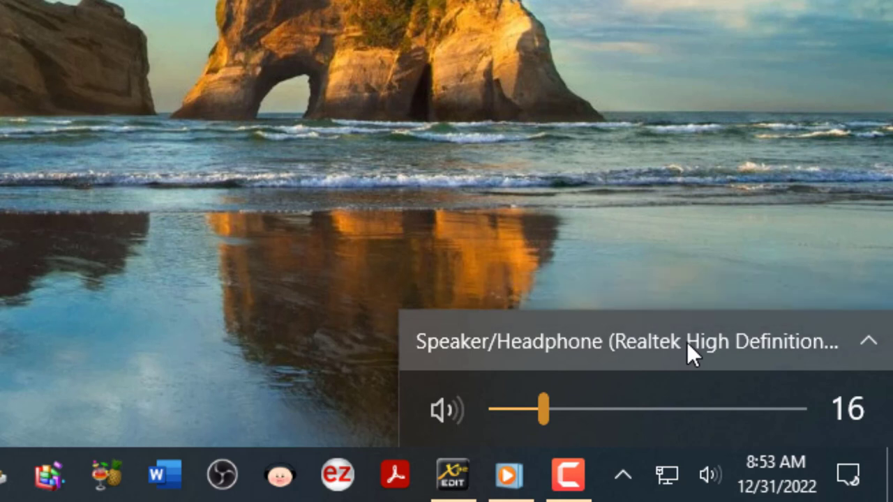
left_click(687, 342)
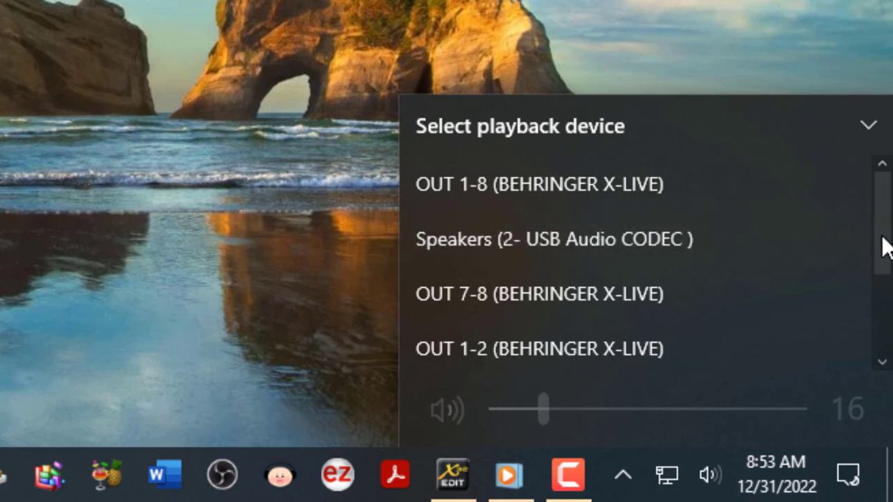
left_click_drag(886, 248, 889, 282)
left_click(511, 254)
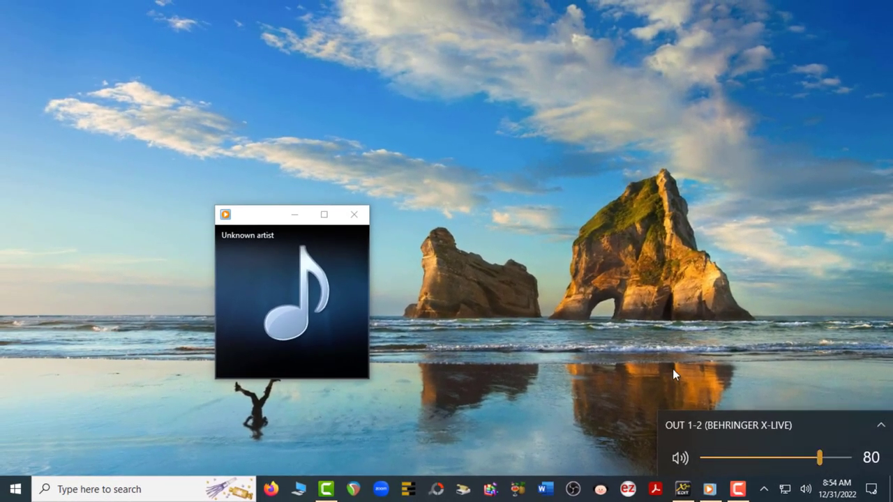
Close the volume flyout and bring X32 Edit back in front of the playing Media Player.
left_click(668, 366)
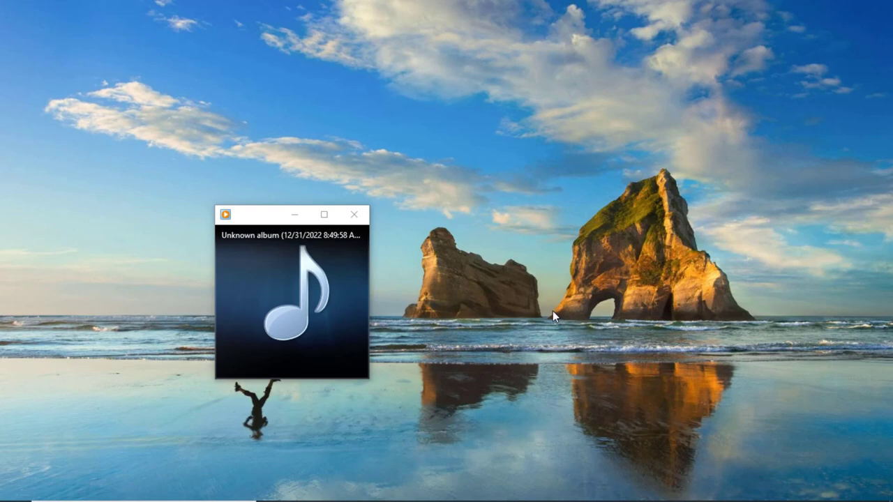
mouse_move(290, 334)
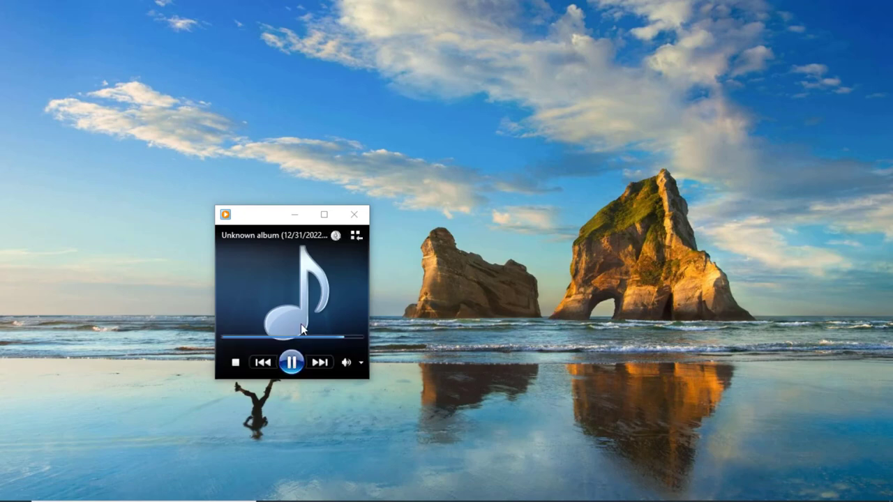
left_click(690, 493)
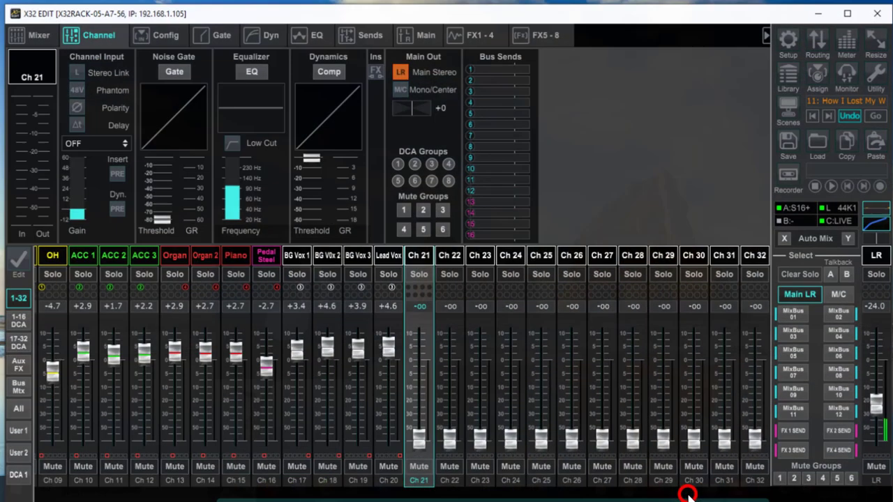
Show the aux returns and stereo-link Aux 1 with Aux 2.
left_click(12, 368)
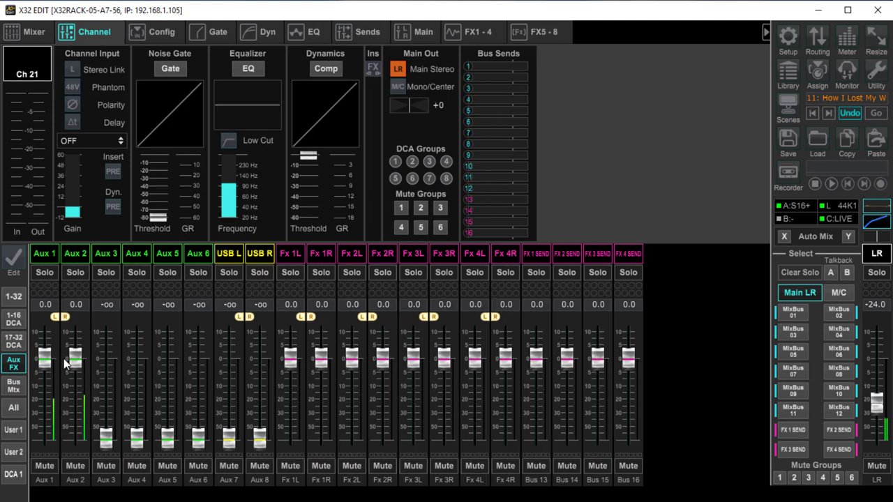
left_click(46, 255)
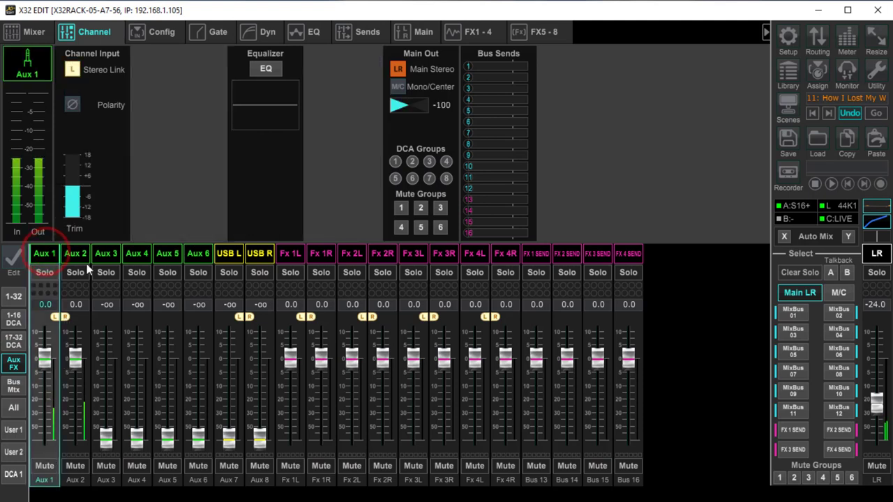
left_click(72, 70)
left_click(411, 292)
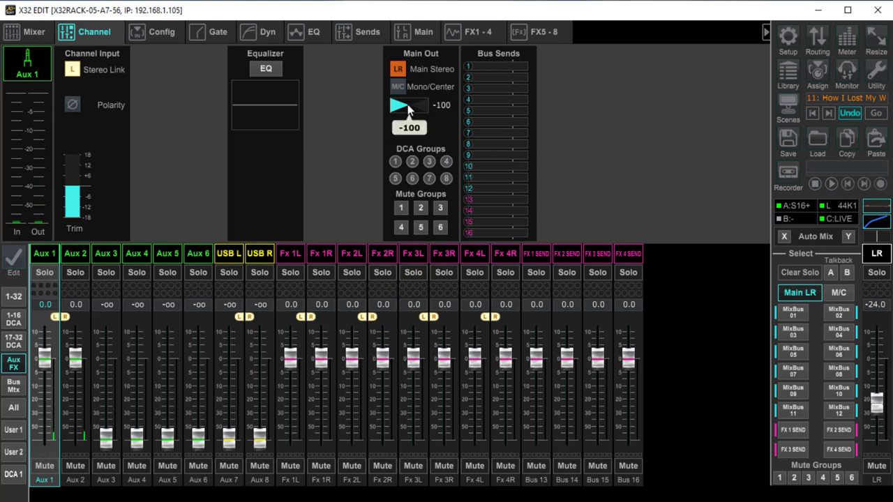
Leave Aux 1 unassigned from the main stereo mix and display the 1-32 channel bank.
left_click(397, 69)
left_click(398, 70)
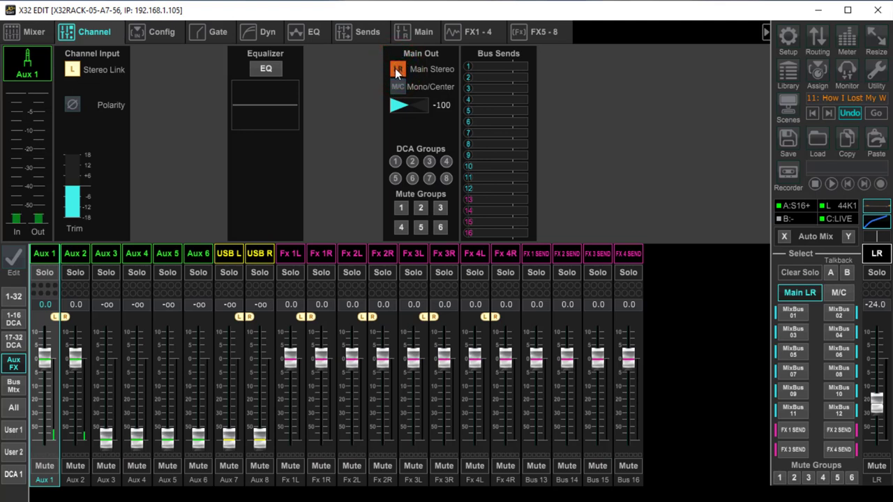
left_click(397, 70)
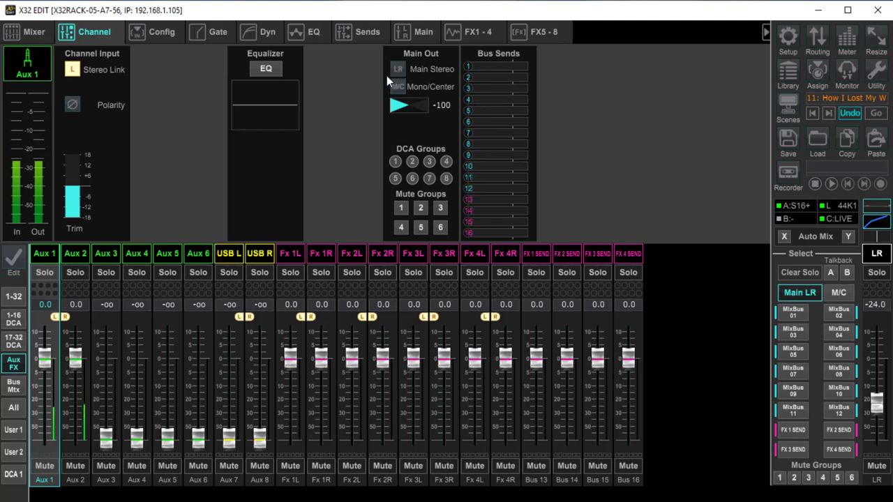
left_click(397, 69)
left_click(398, 70)
left_click(17, 299)
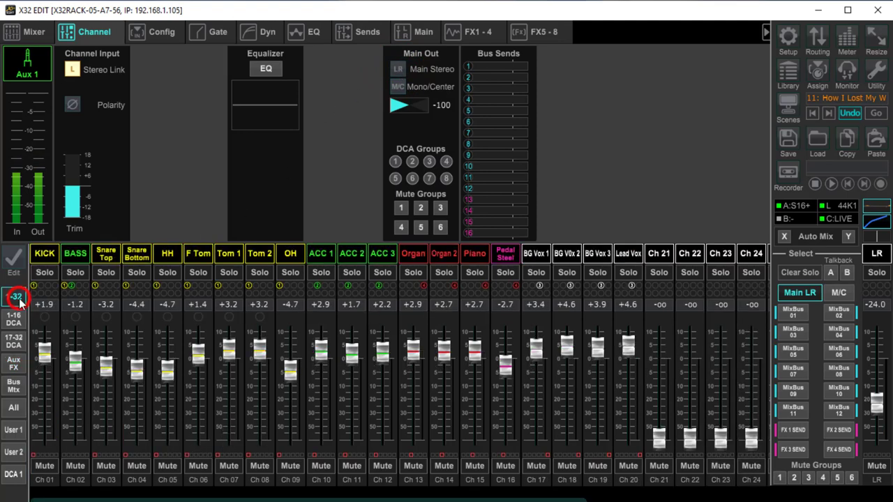
Select Ch 21 and stereo-link channels 21 and 22.
left_click(659, 256)
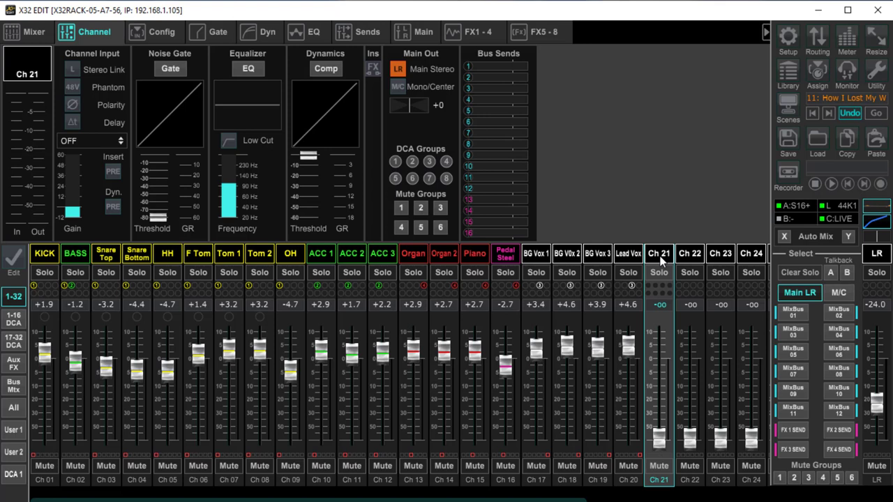
left_click(689, 256)
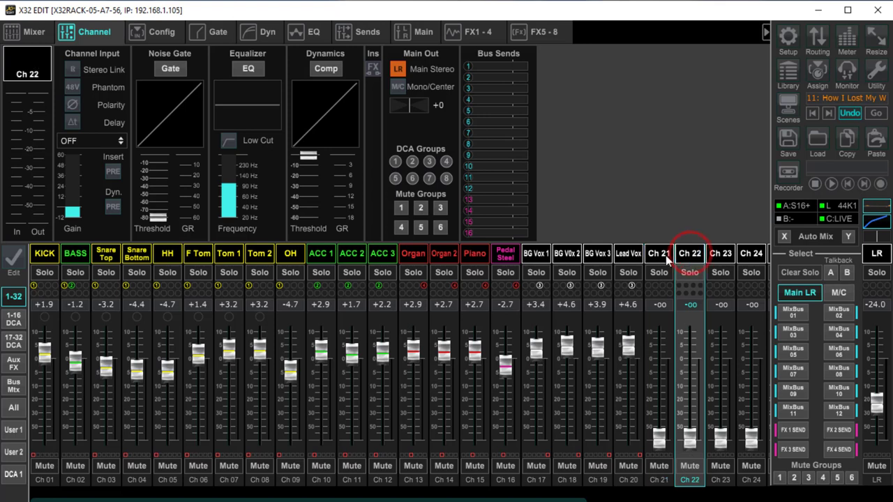
left_click(660, 256)
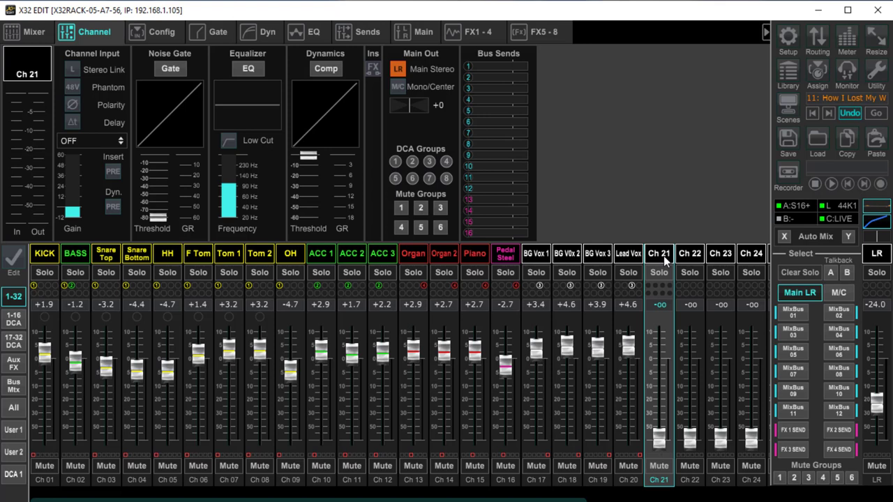
left_click(70, 70)
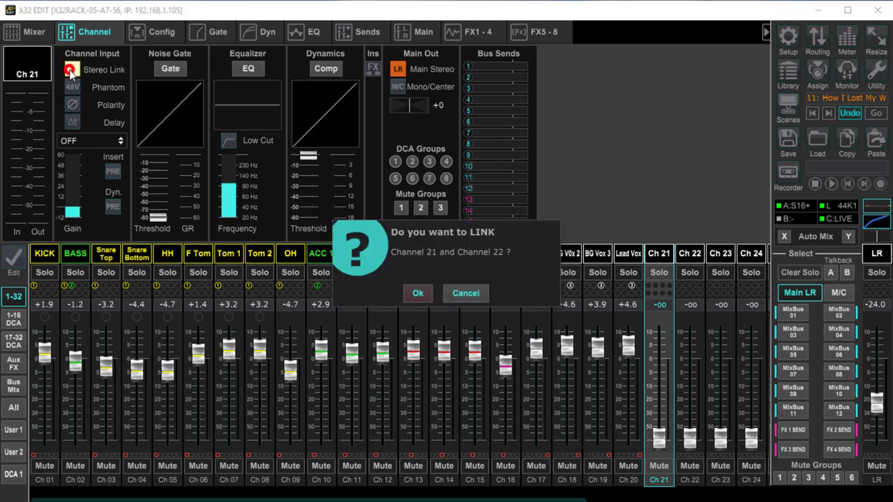
left_click(416, 295)
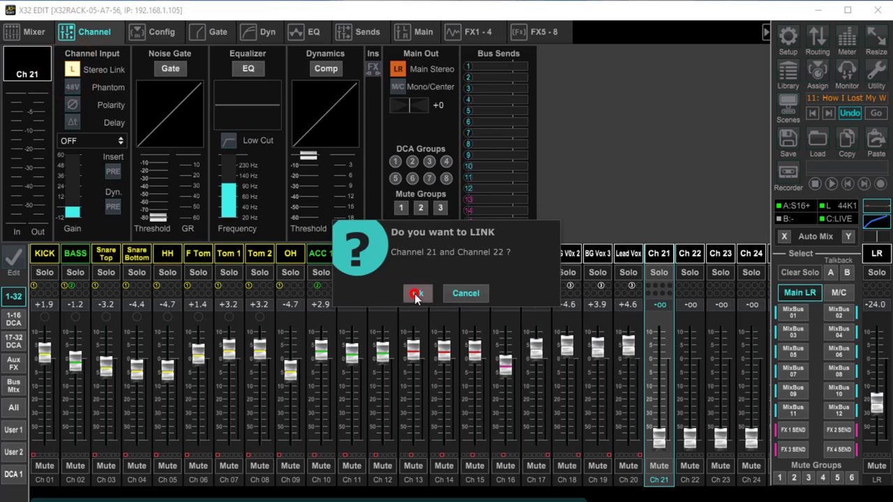
Name channels 21 and 22 PC L and PC R with cyan colour.
left_click(665, 255)
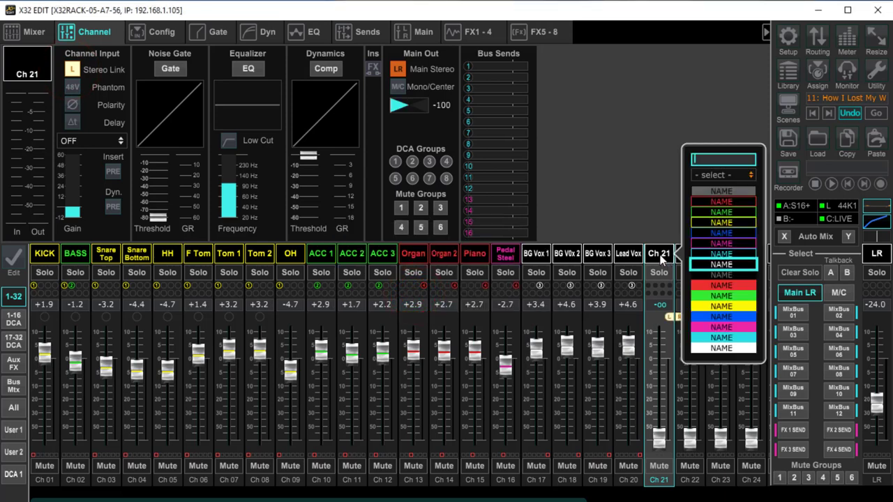
type("PC L")
left_click(721, 253)
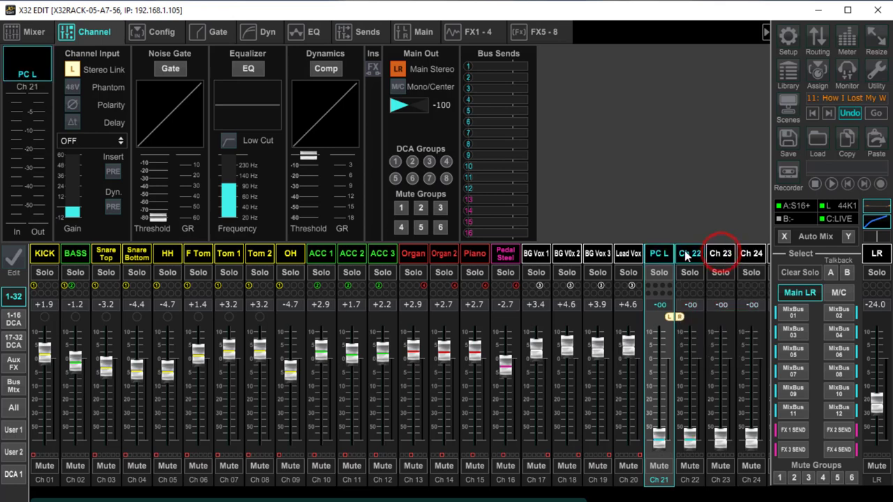
left_click(687, 255)
left_click(758, 255)
left_click(662, 255)
In Config, set PC L's source to Aux 1: C01 and PC R's to Aux 2: C02.
left_click(167, 32)
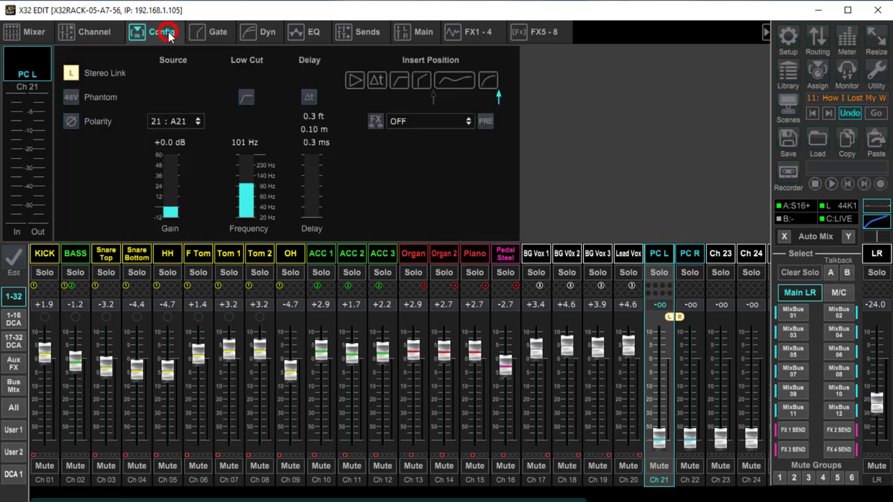
left_click(198, 123)
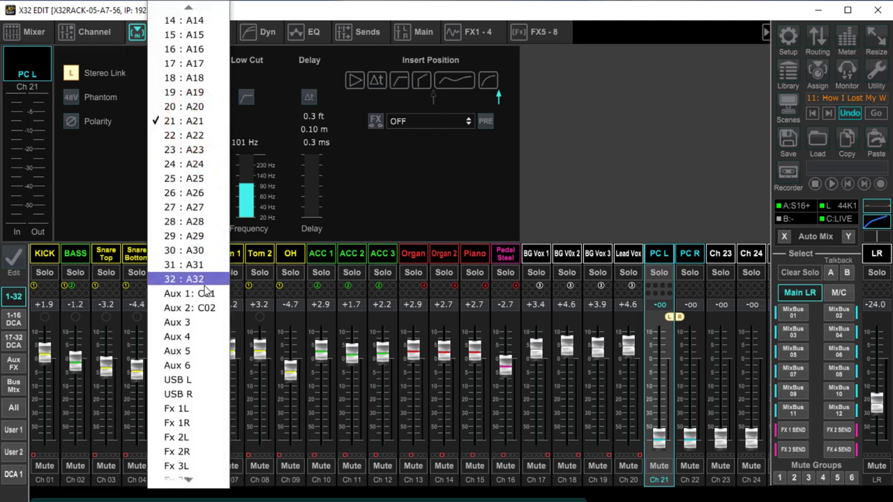
left_click(201, 294)
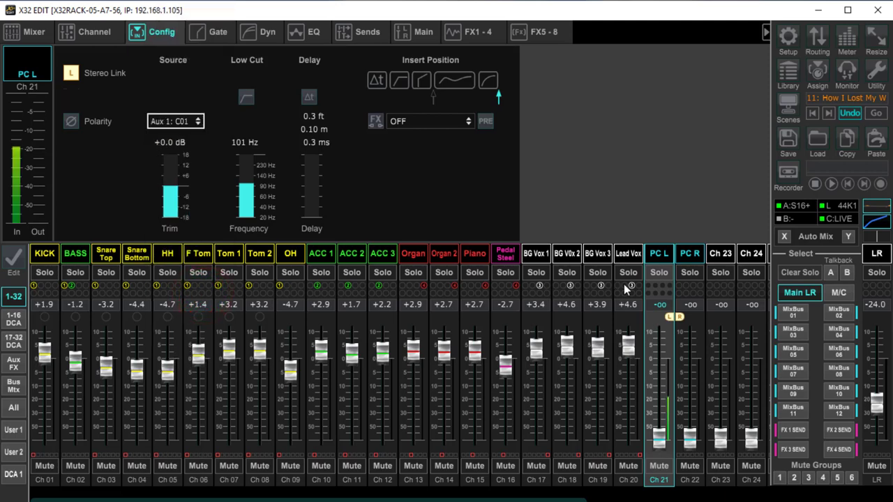
left_click(689, 256)
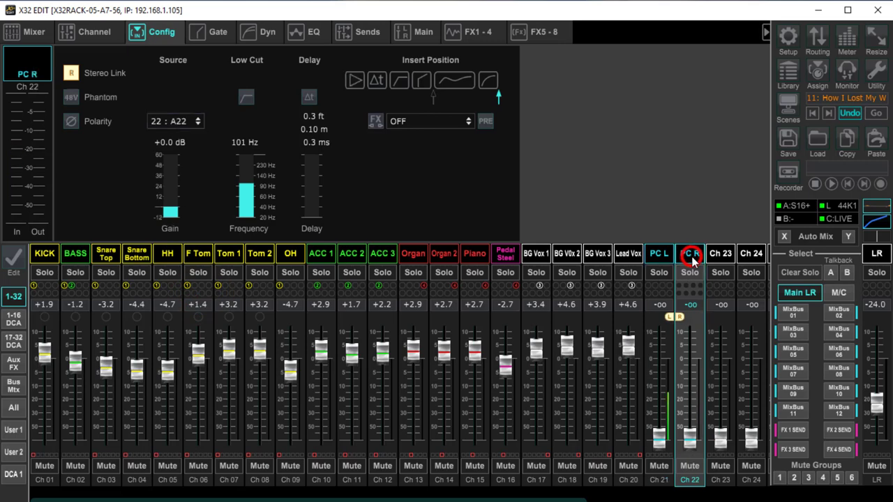
left_click(198, 123)
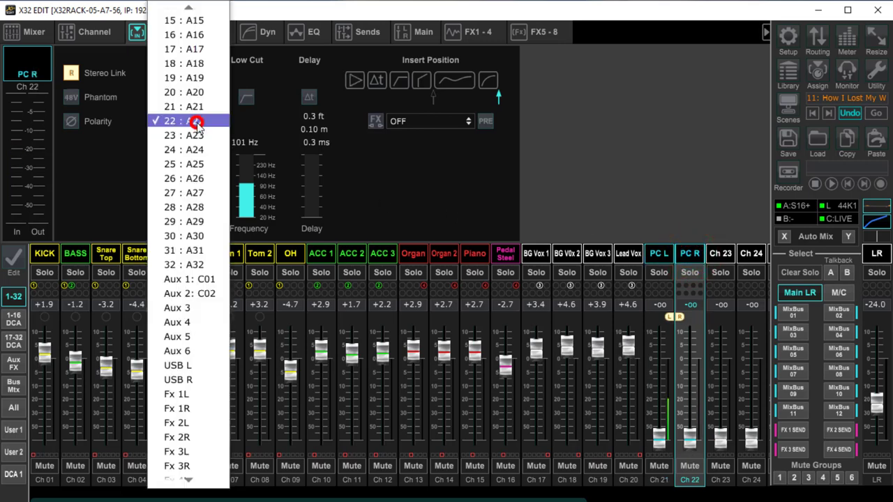
left_click(191, 295)
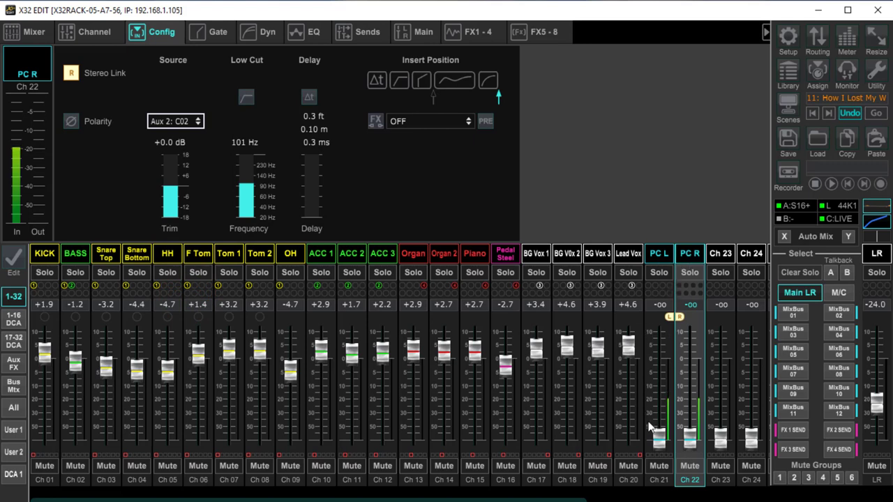
Raise the linked PC L/PC R fader from -oo to +0.2 dB.
left_click_drag(659, 438, 663, 361)
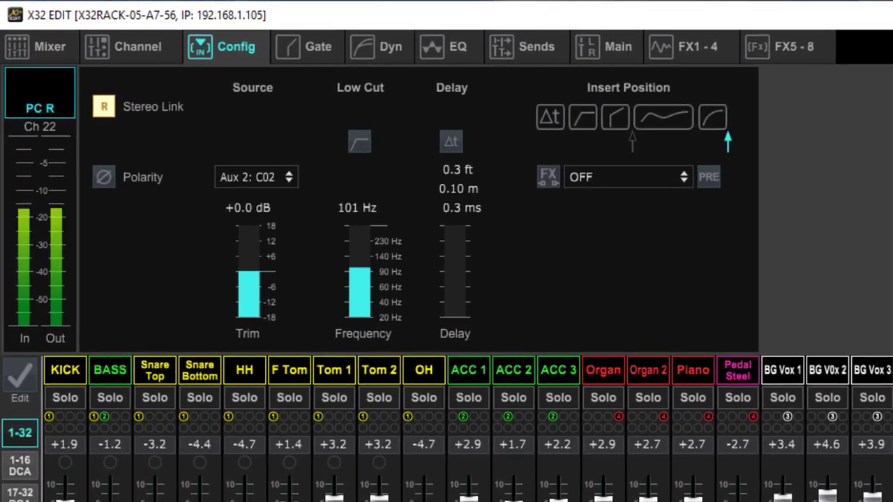
Select PC L and pull its Trim down from +0.0 dB to -2.3 dB.
left_click(854, 329)
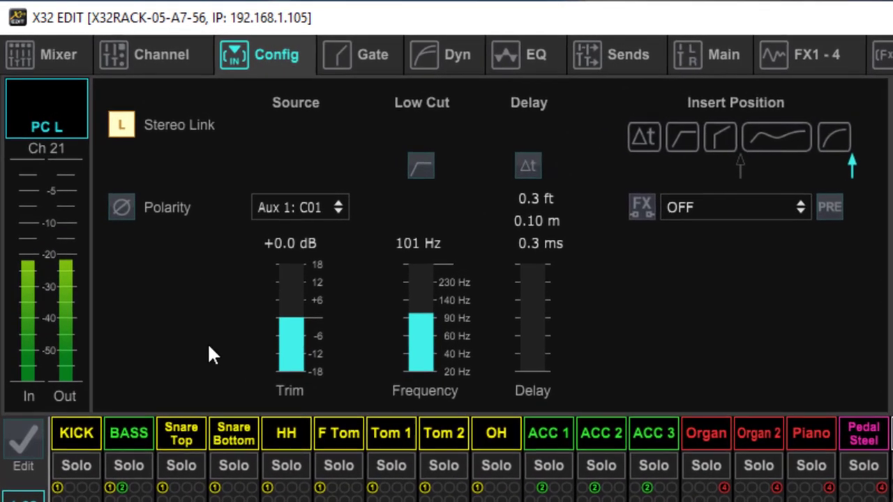
left_click(290, 392)
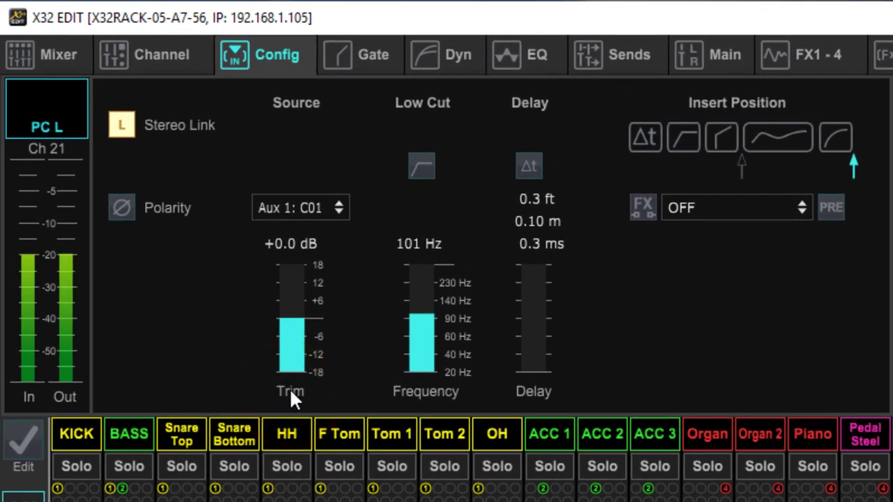
mouse_move(291, 319)
left_click(287, 322)
left_click_drag(286, 321, 289, 337)
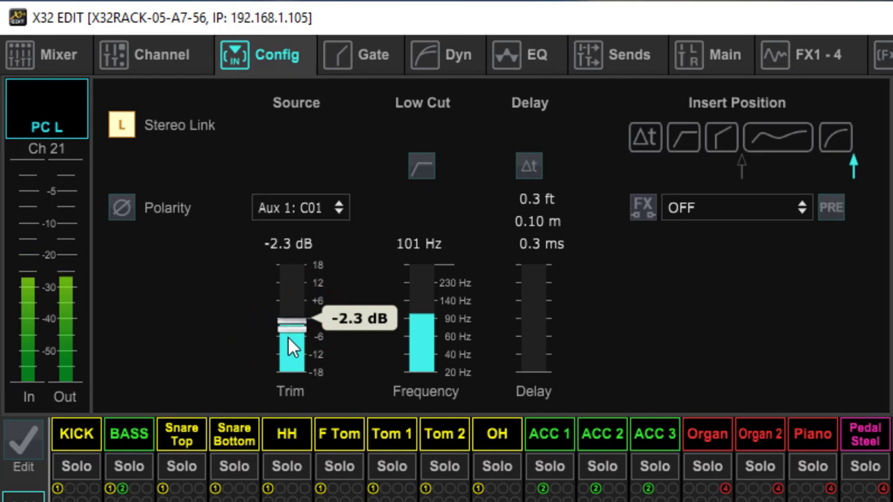